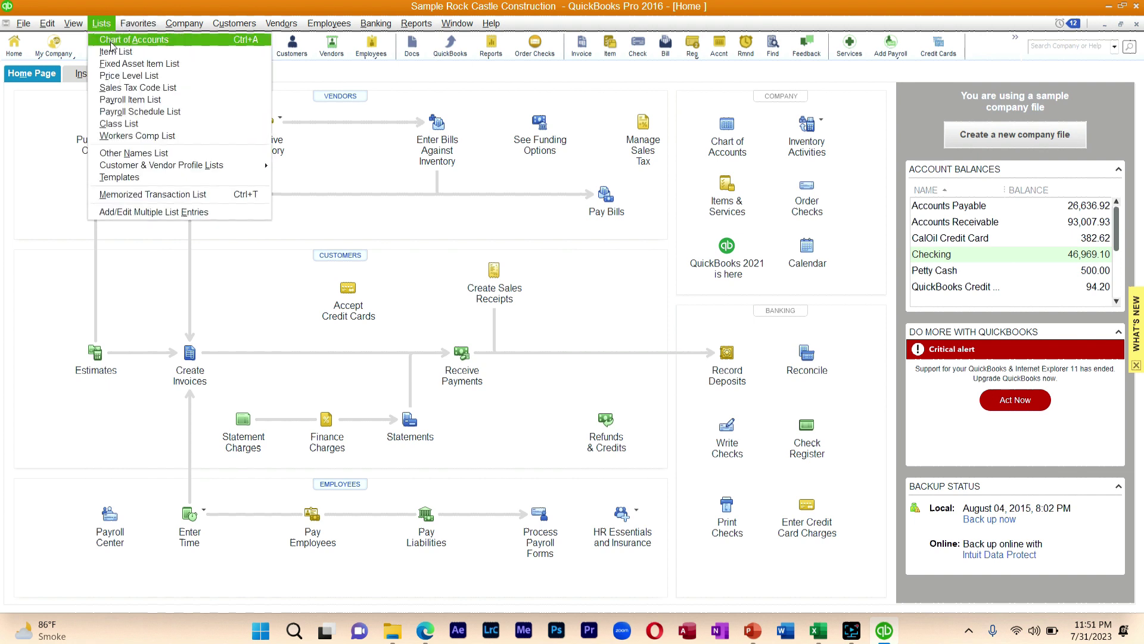
- Open the Chart of Accounts and look through the list of accounts
click(344, 151)
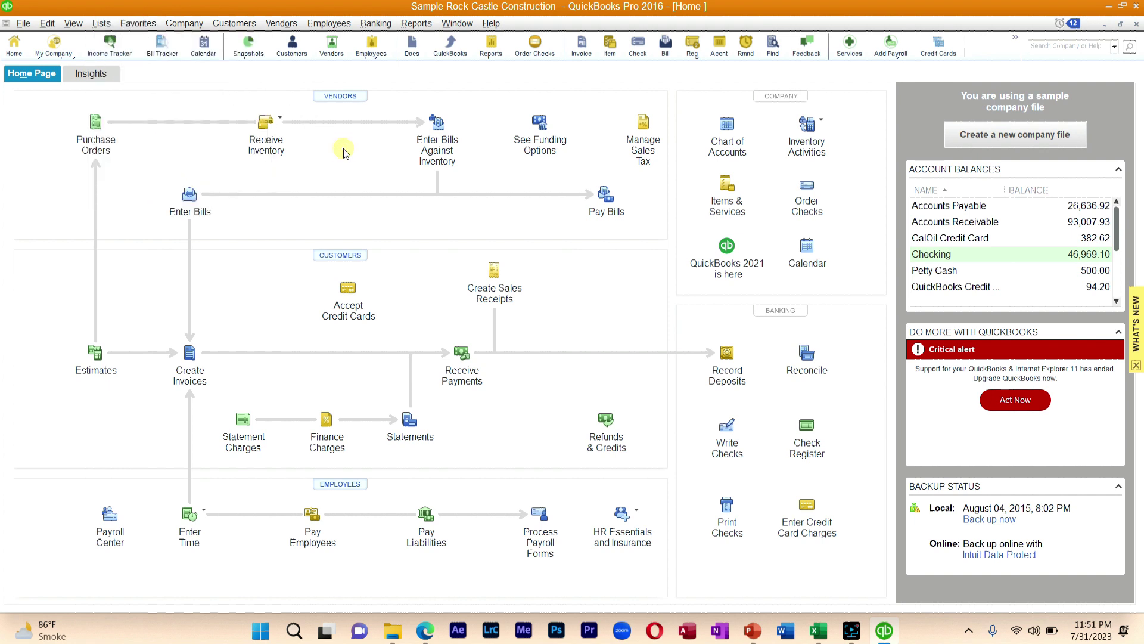
key(ctrl+a)
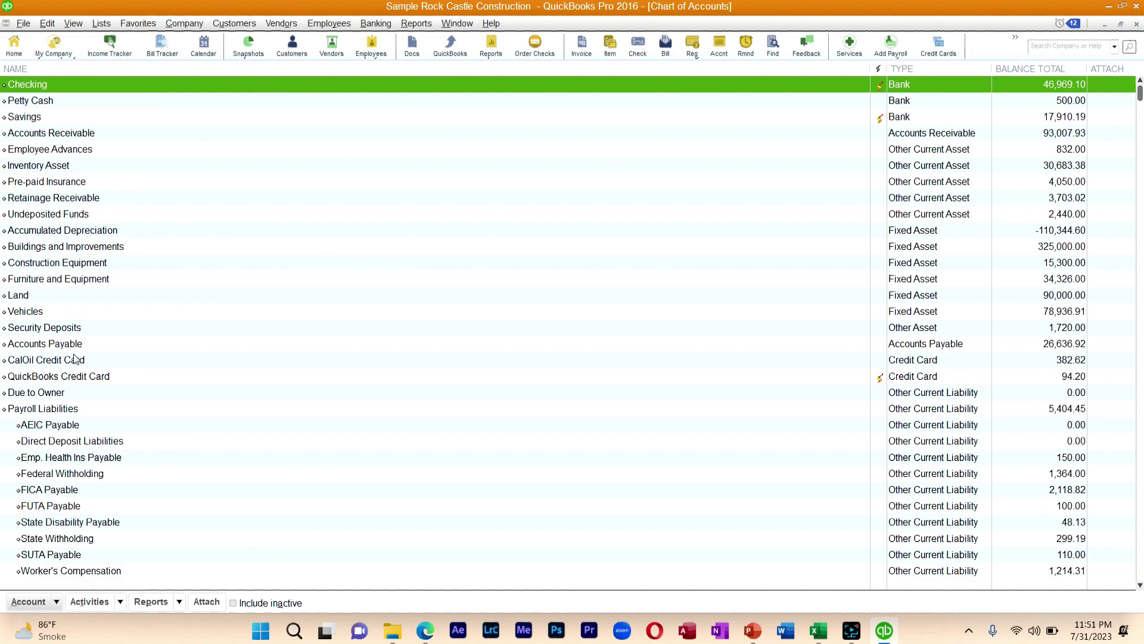
scroll(74, 358, down, 20)
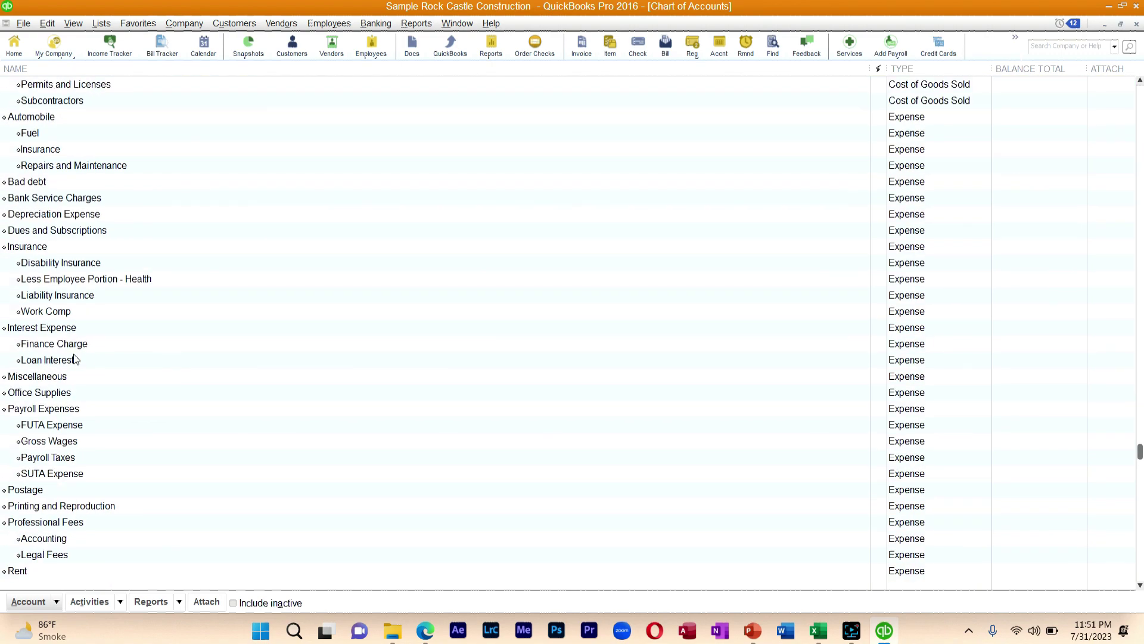
scroll(75, 358, up, 20)
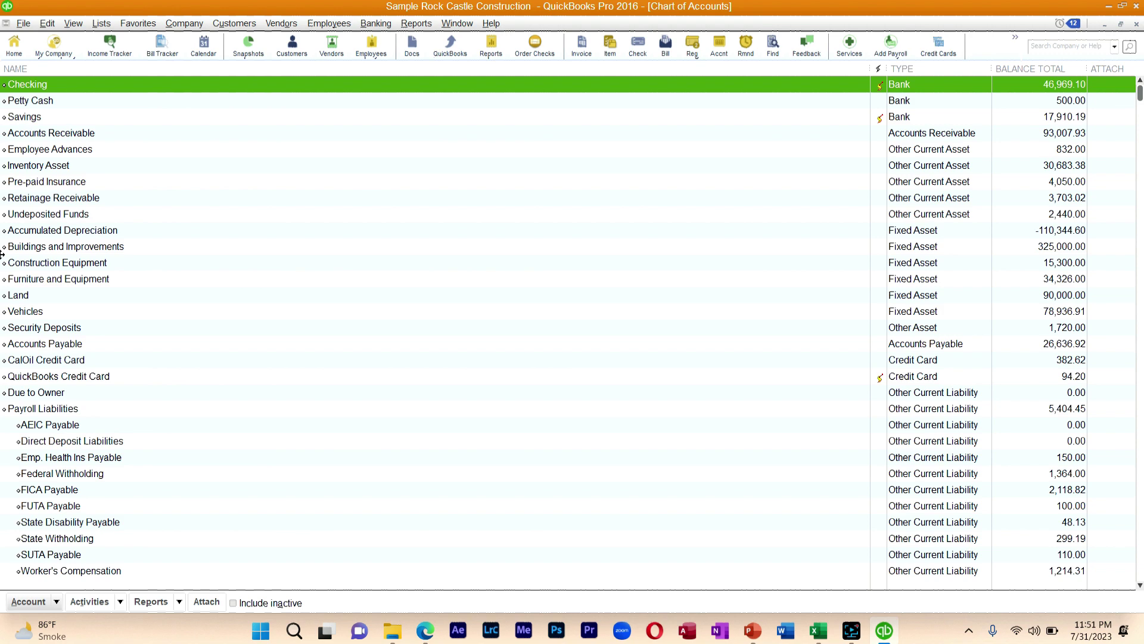
- Turn on the use of account numbers in the company-wide accounting preferences and apply the change
click(52, 24)
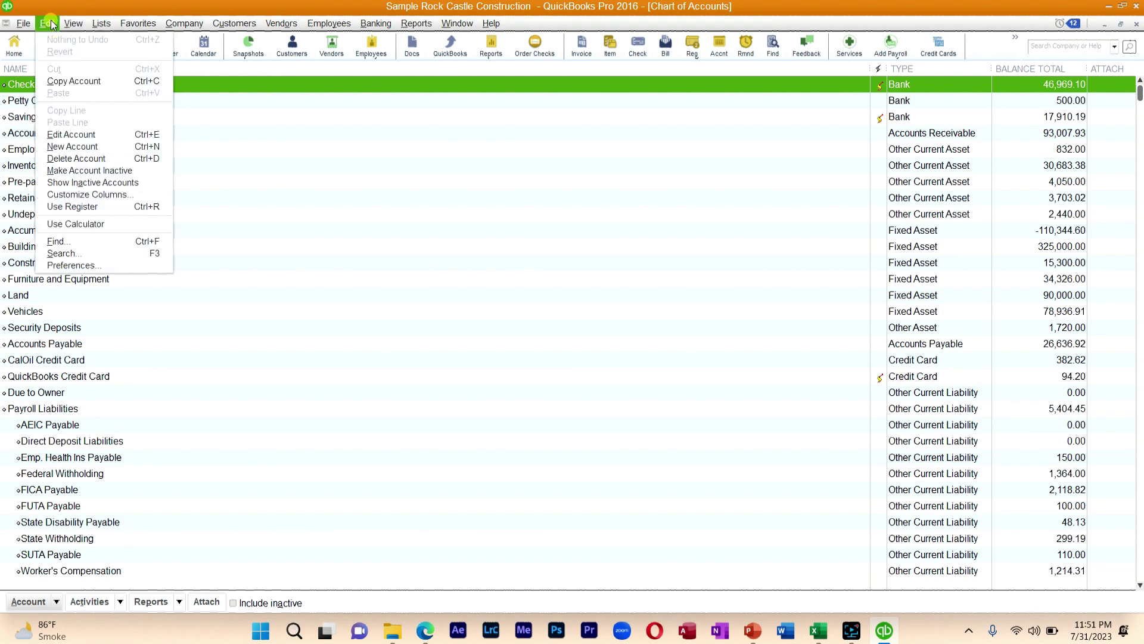
click(97, 266)
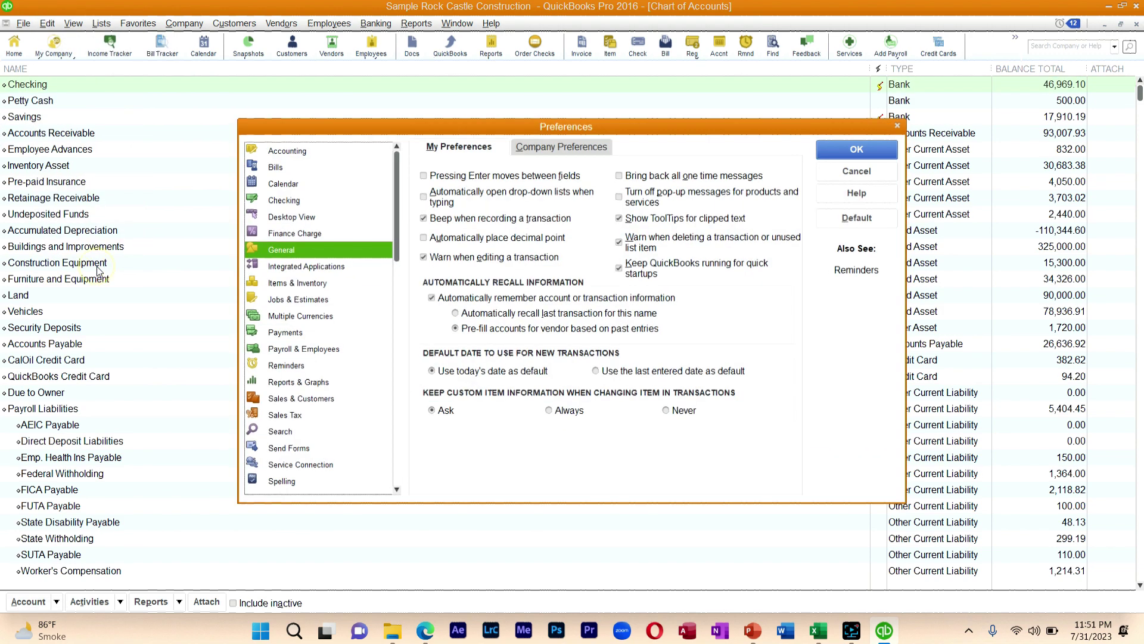
click(283, 149)
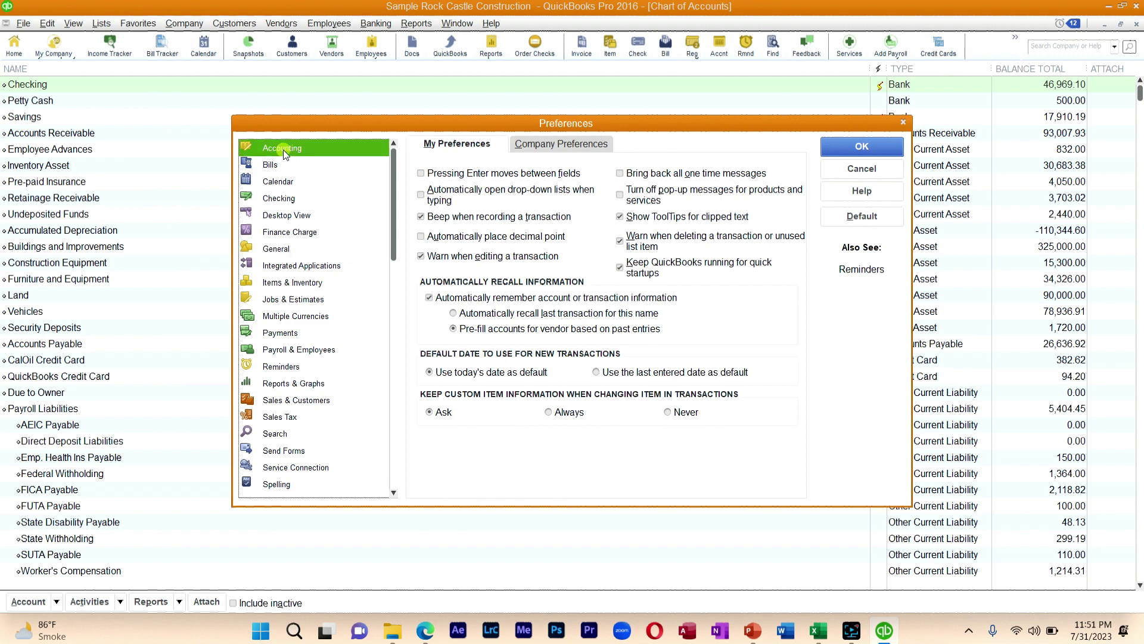
click(529, 144)
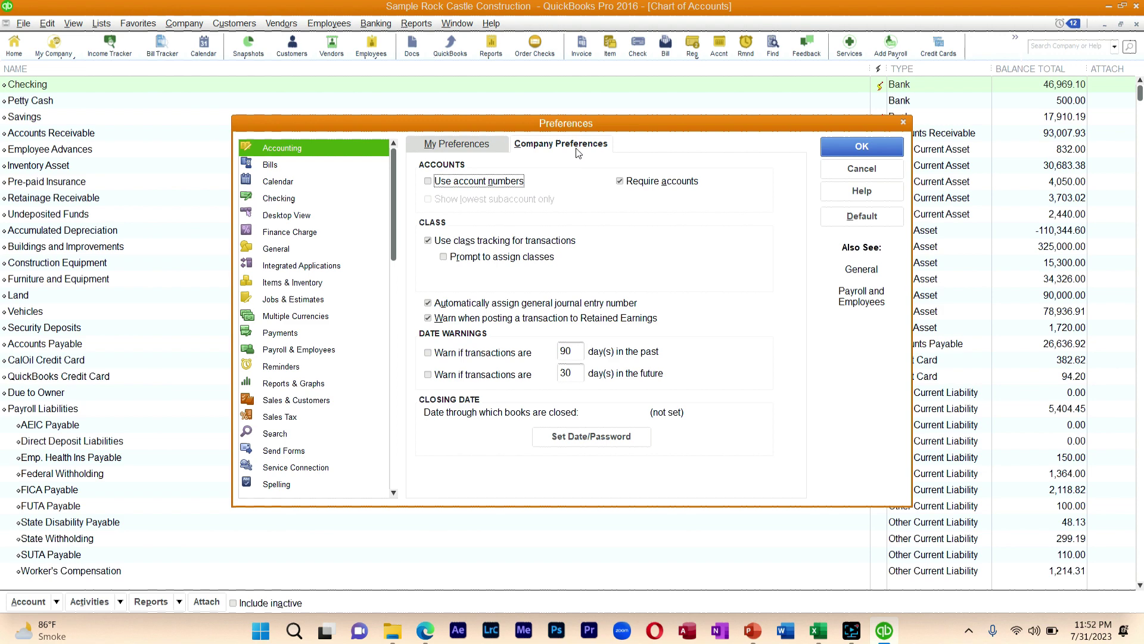
click(429, 182)
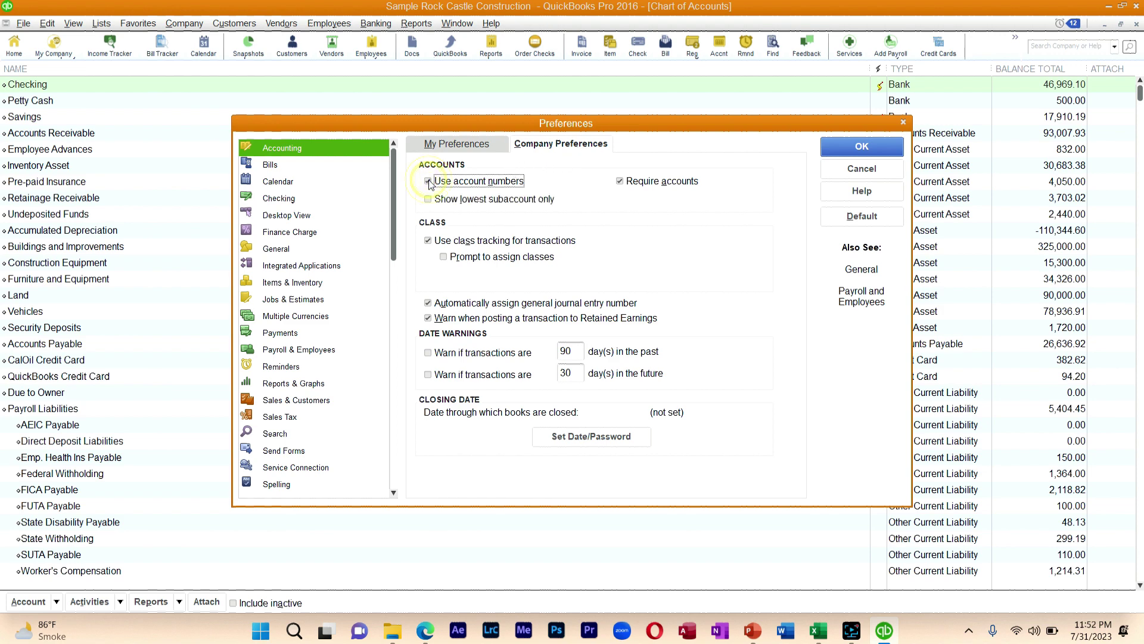
click(843, 152)
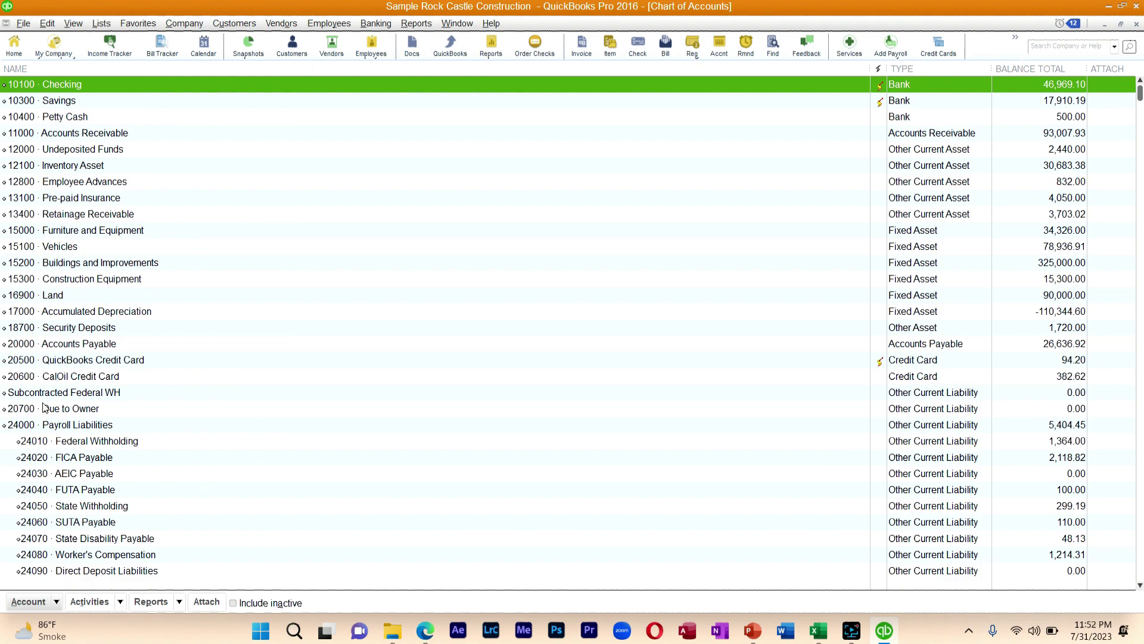
- Examine the account numbering by account type and compare it with the number ranges on the Chart of accounts slide in PowerPoint
scroll(53, 381, down, 20)
scroll(43, 407, up, 20)
scroll(70, 267, down, 20)
scroll(70, 266, up, 20)
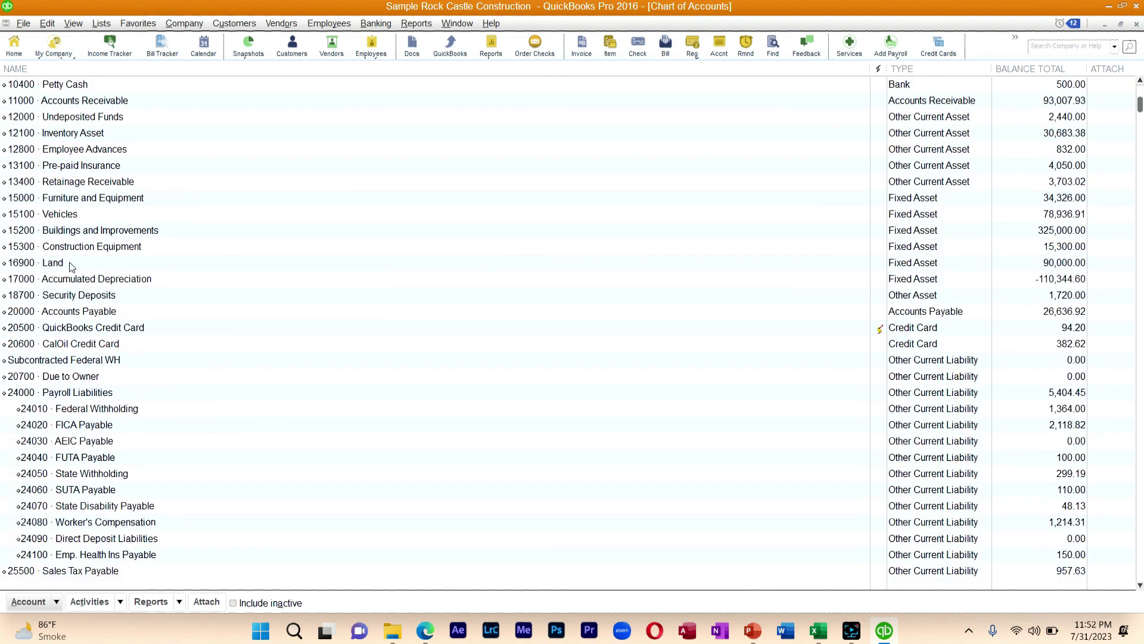
scroll(70, 266, down, 2)
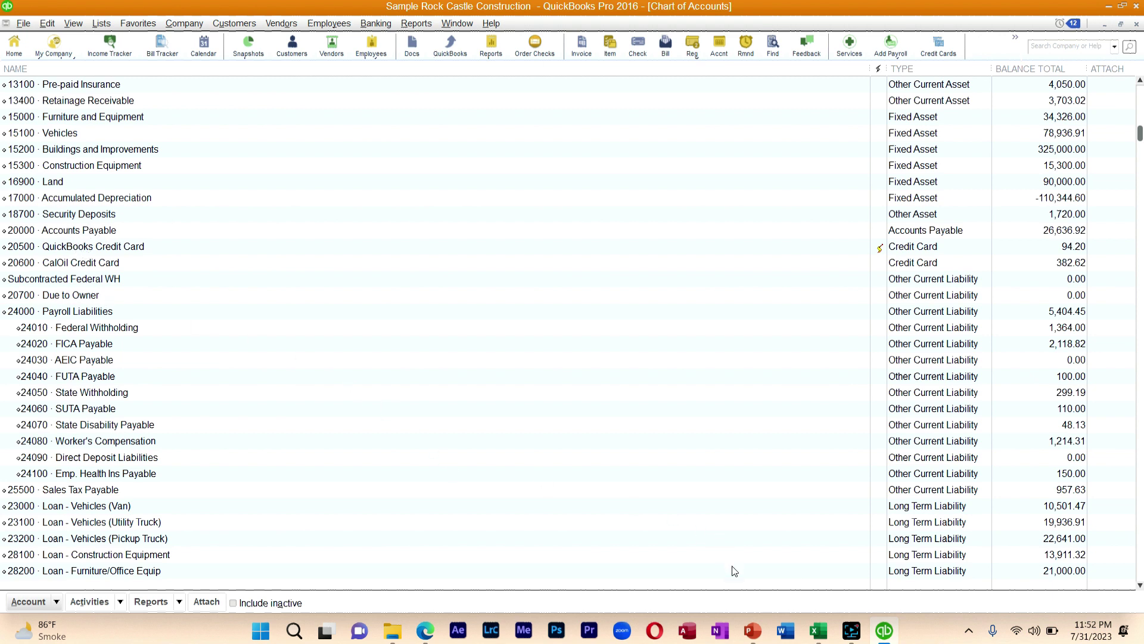
click(754, 631)
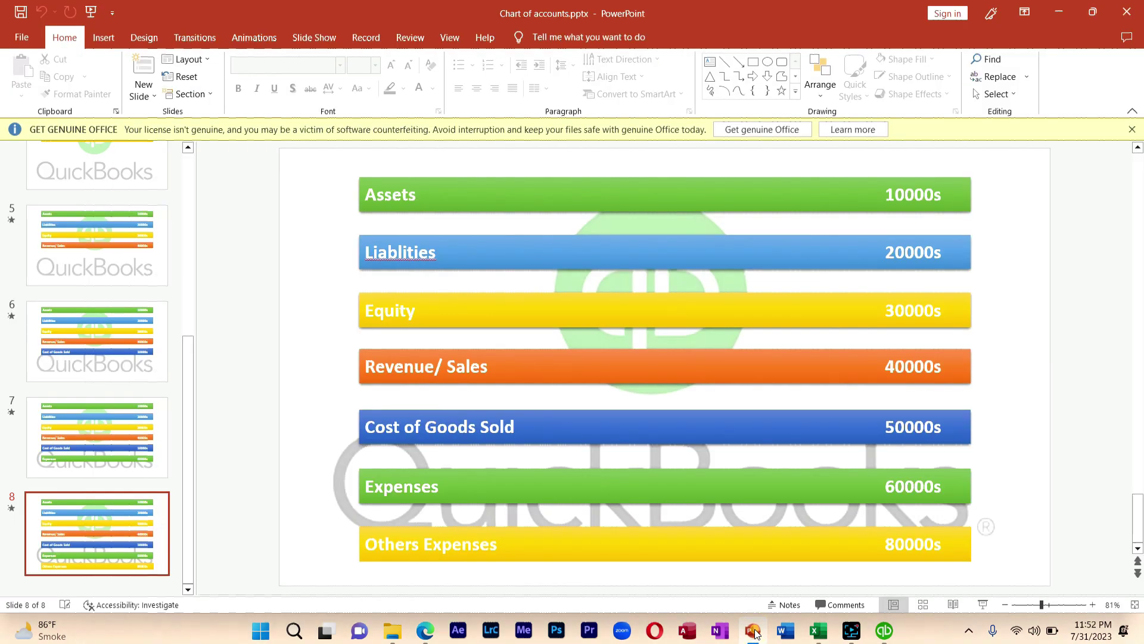
click(754, 631)
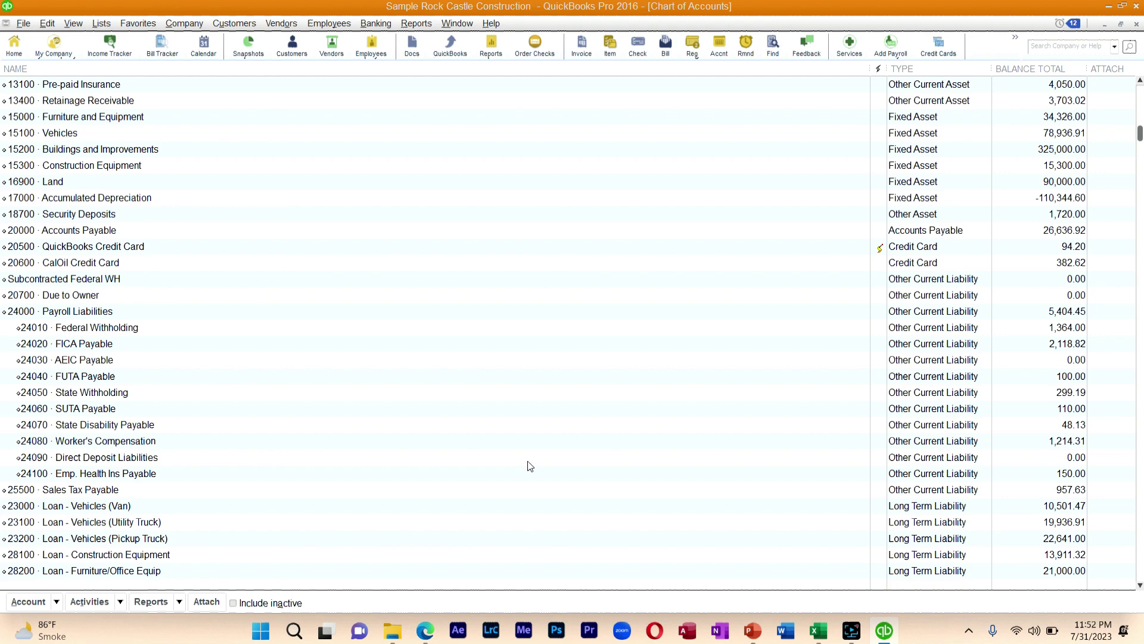
scroll(529, 465, down, 7)
scroll(530, 466, up, 5)
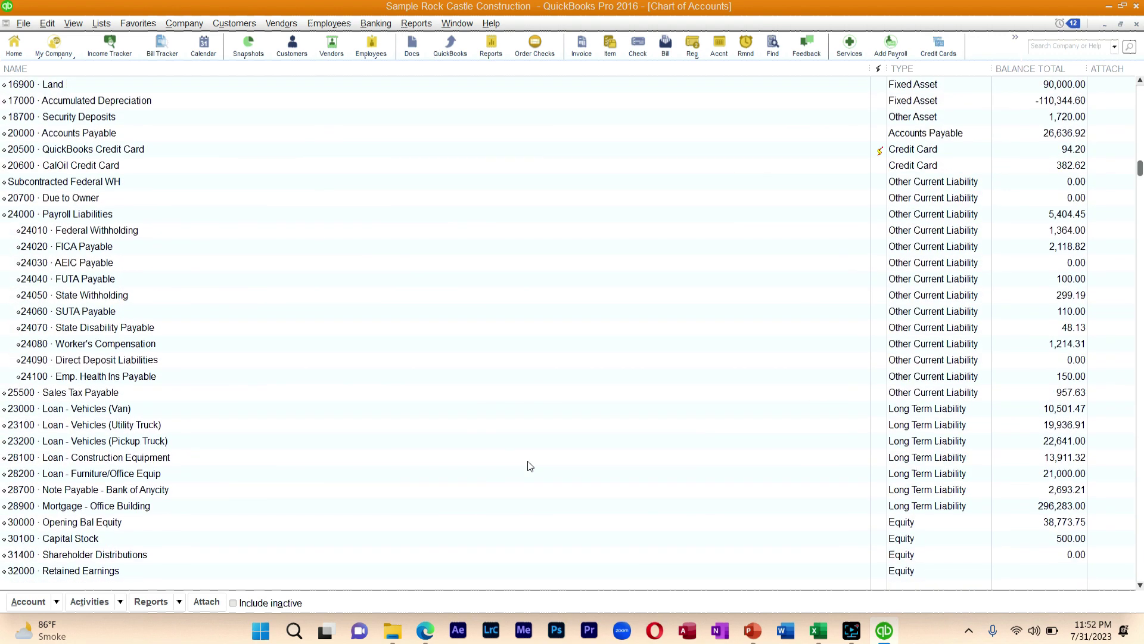
scroll(529, 465, down, 1)
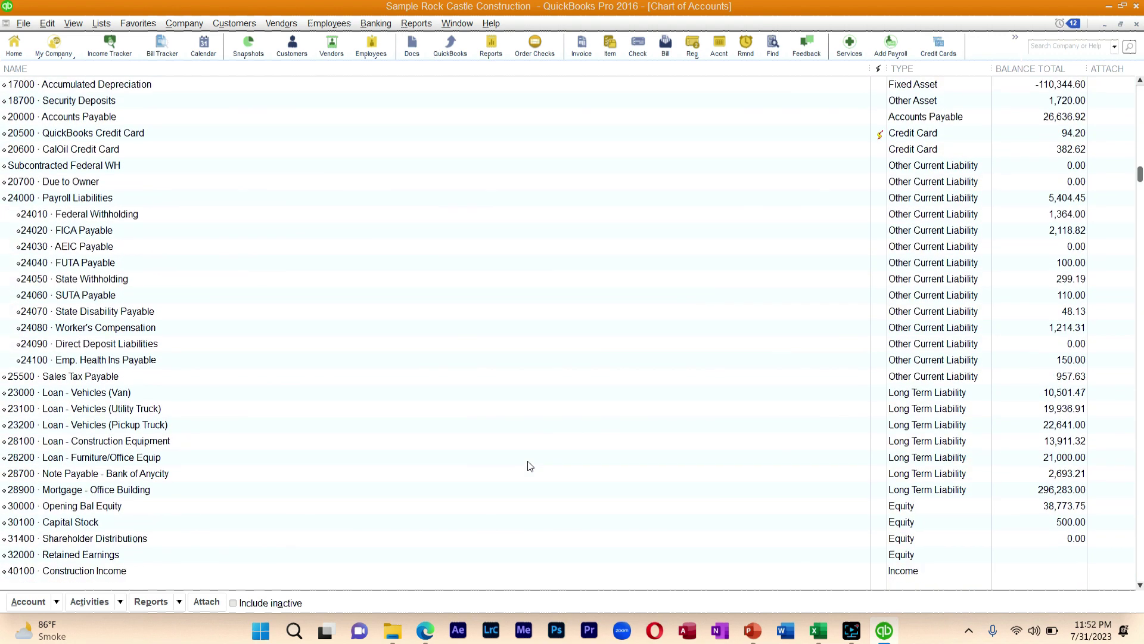
- Start a new account in the Chart of Accounts with the Fixed Asset type
click(57, 602)
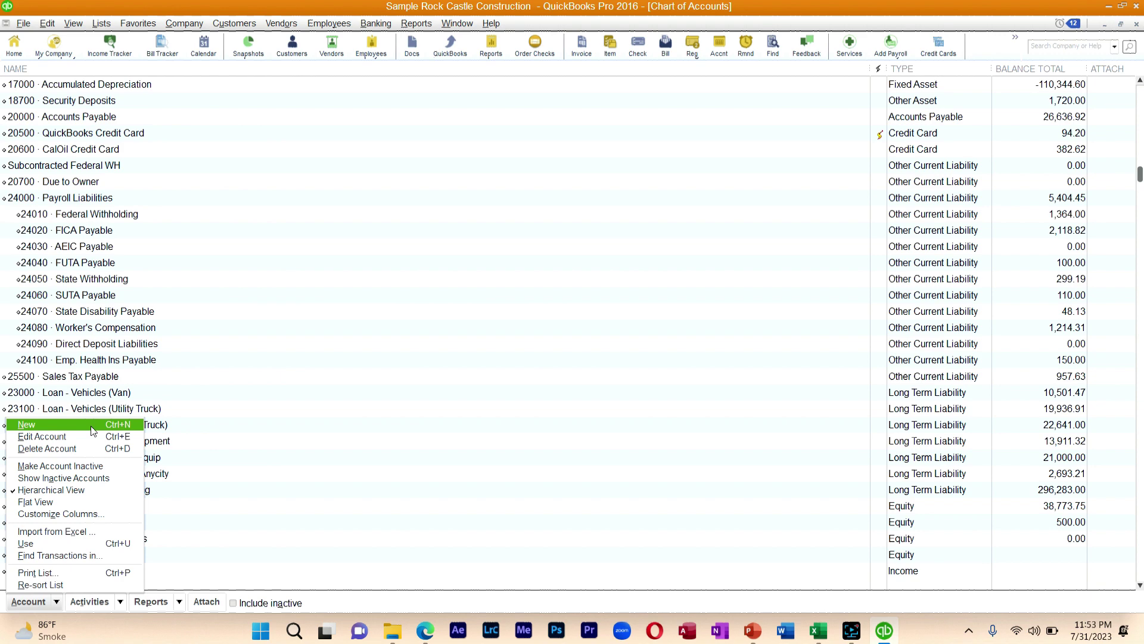
click(232, 428)
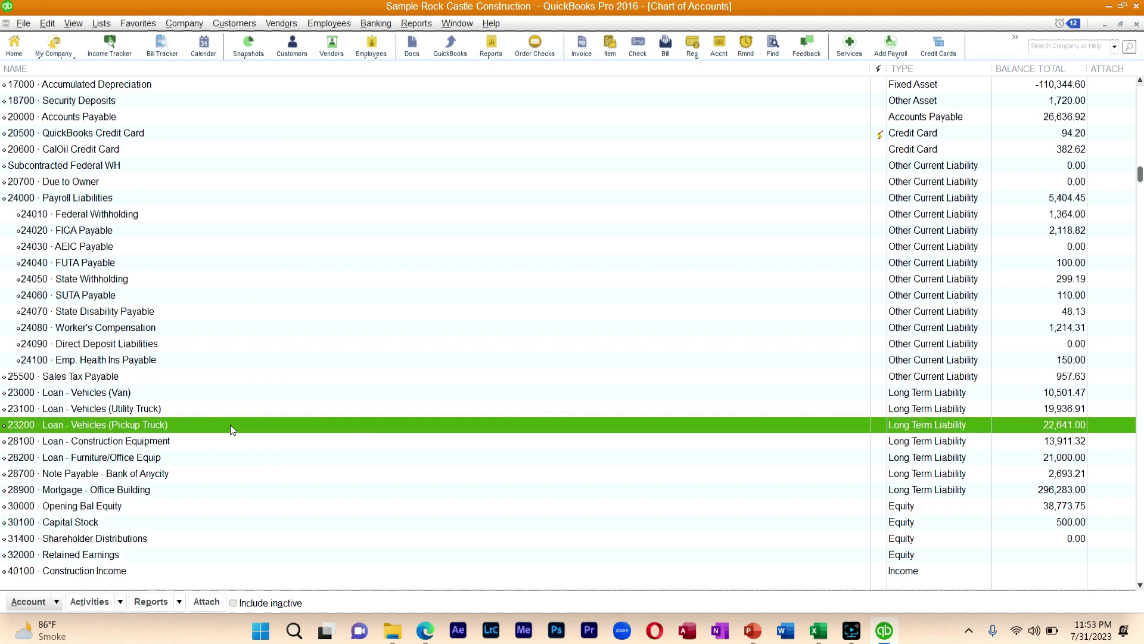
key(ctrl+n)
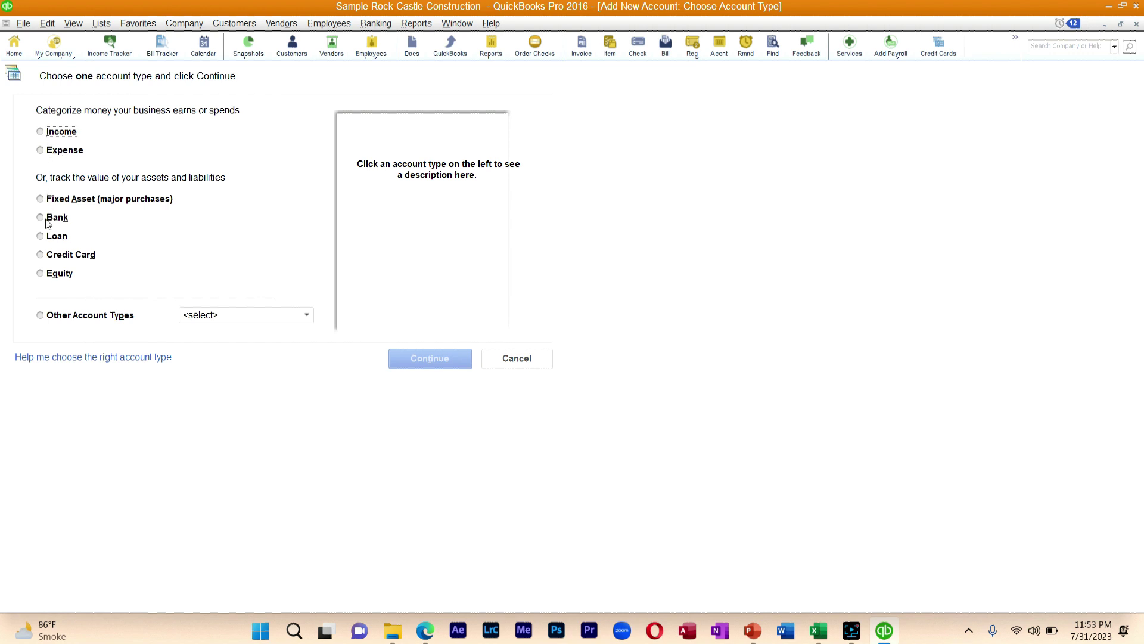
click(40, 200)
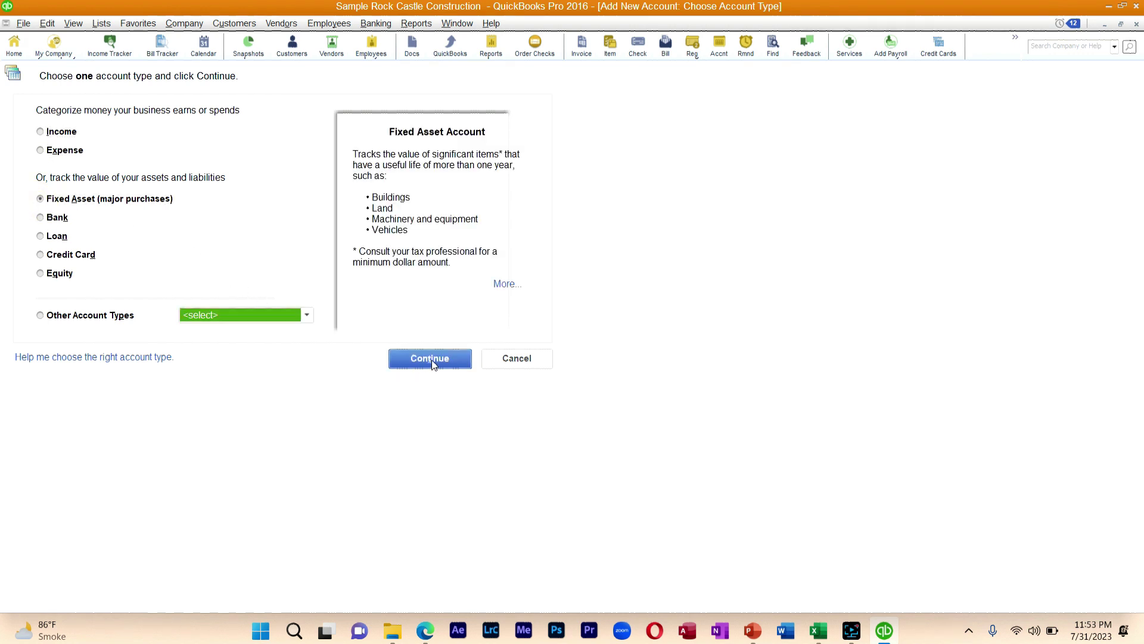
click(431, 359)
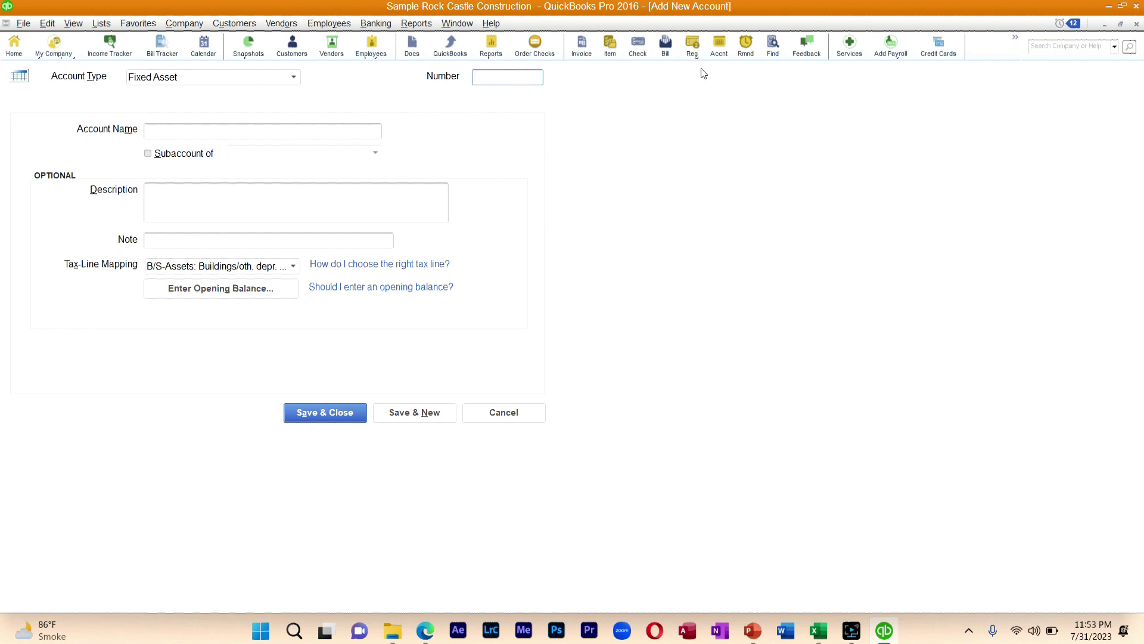
- Give the new fixed asset account the number 10256 and the name Office IT Equipment
text(10256)
click(231, 132)
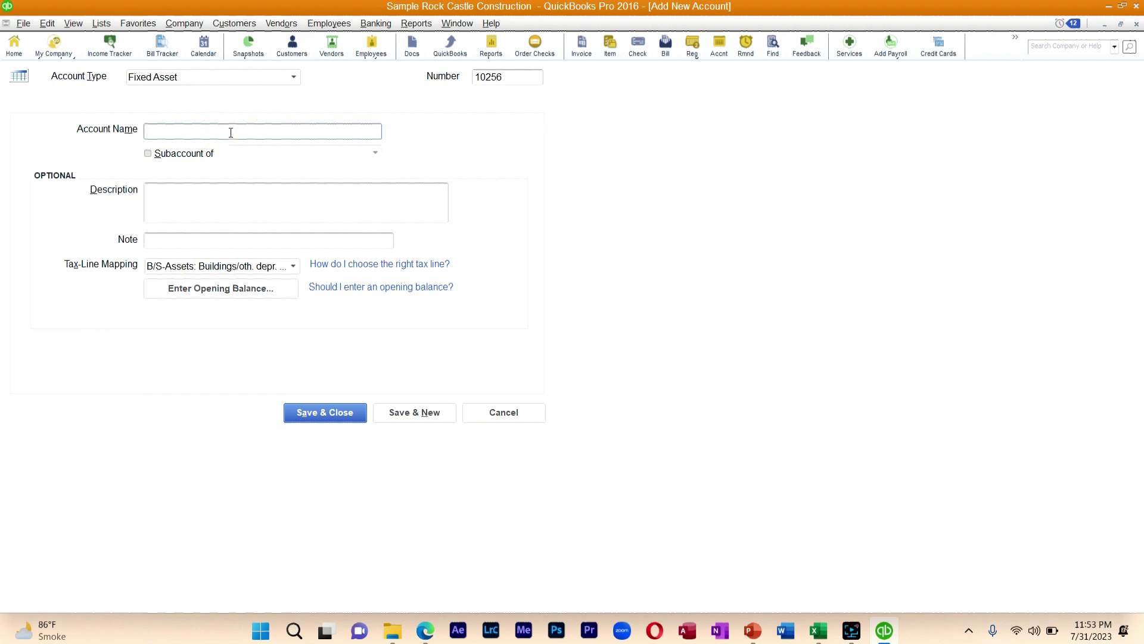
text(Office IT Equipment)
- Enter "Computer Laptop Etc" as the account's description, copy the same text into its note, and save the account
click(187, 200)
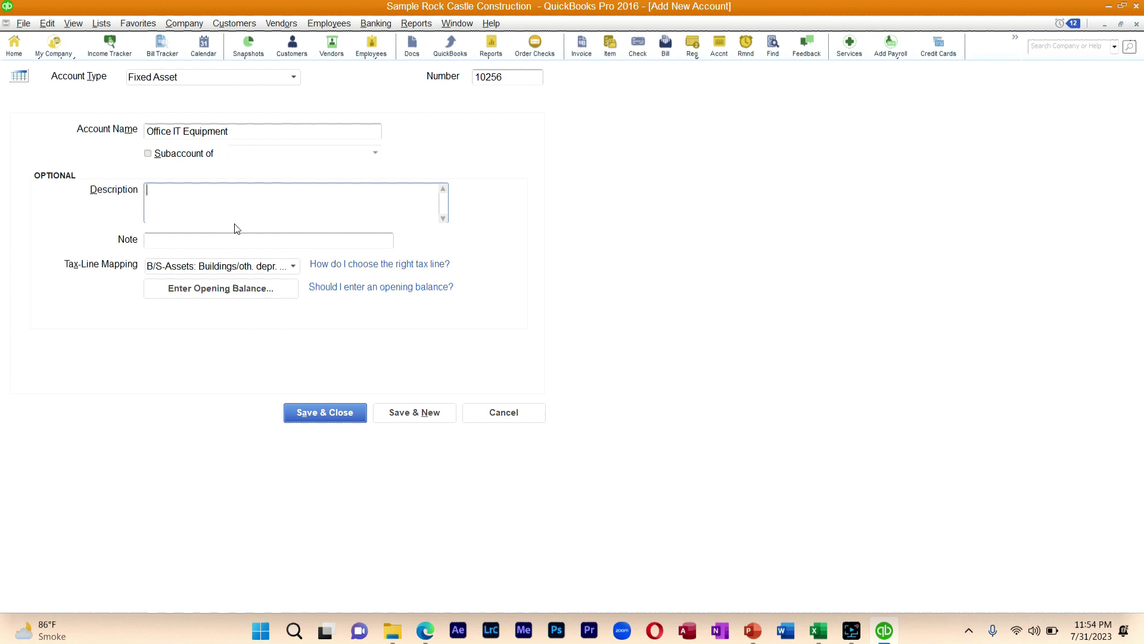
text(Computer Laptop Etc)
drag(246, 191, 150, 196)
key(ctrl+c)
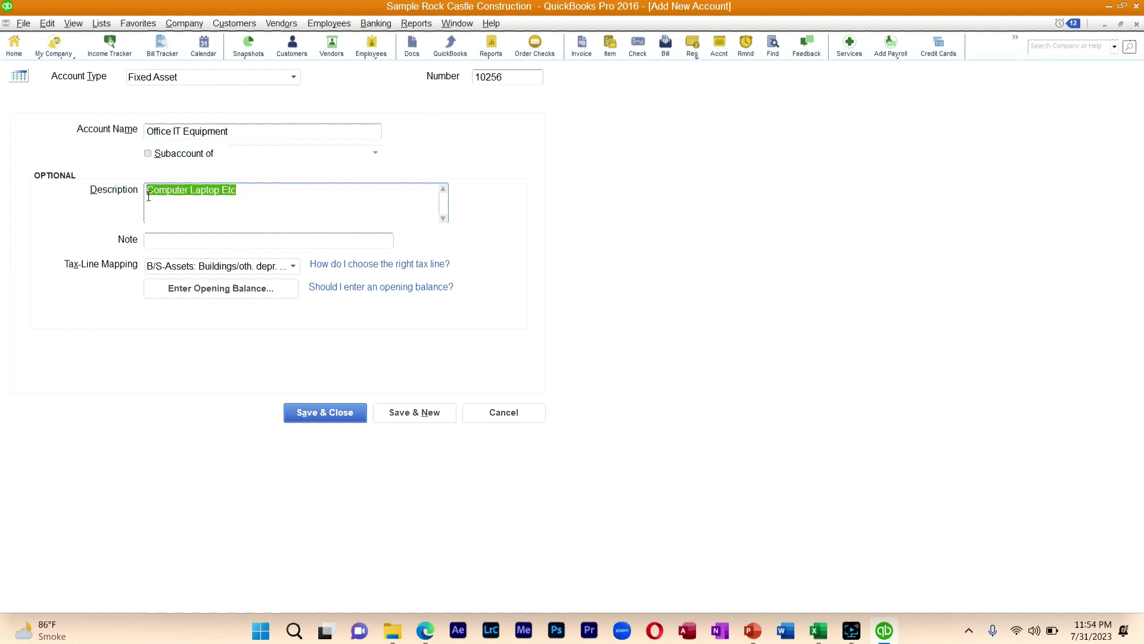
click(172, 244)
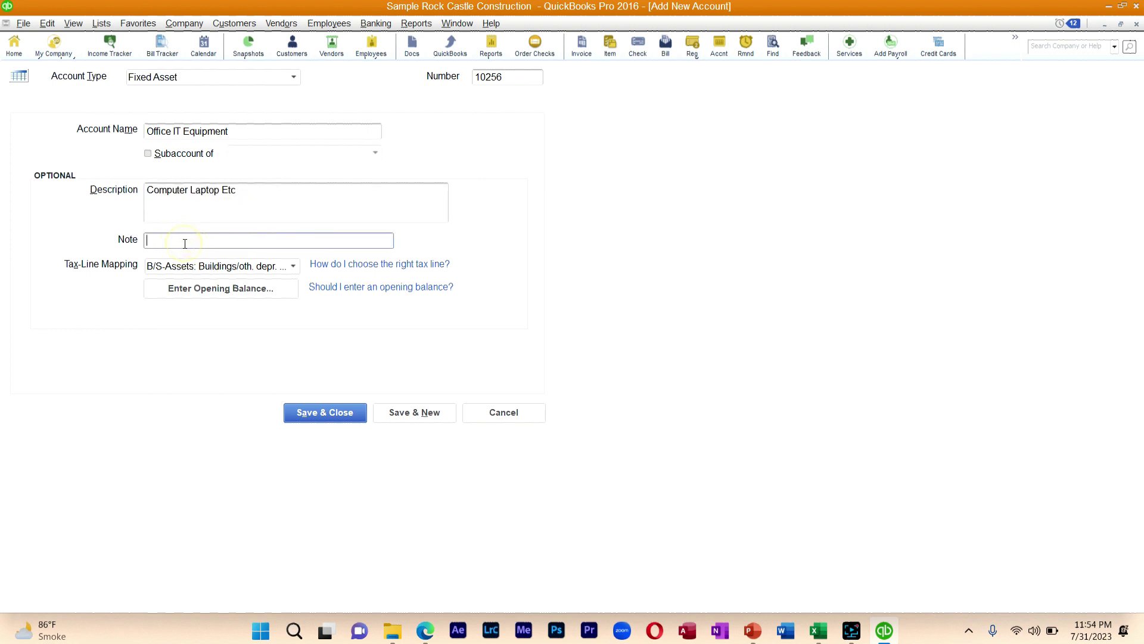
key(ctrl+v)
key(Tab)
click(308, 412)
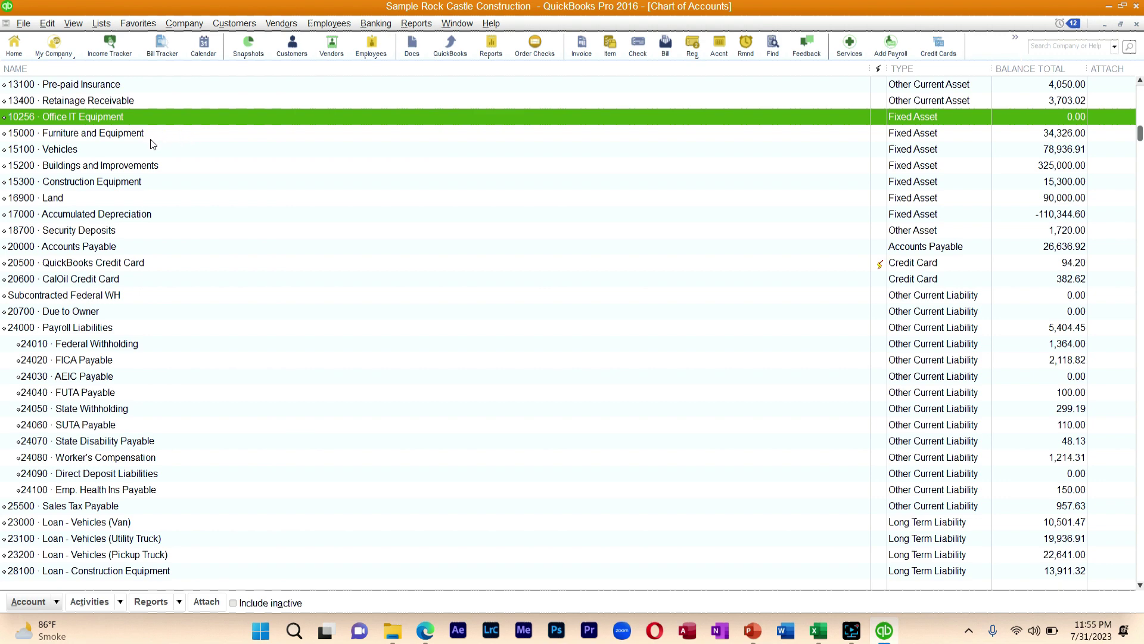
- Open the Office IT Equipment account for editing, review its details, and close it without saving changes
scroll(129, 157, up, 3)
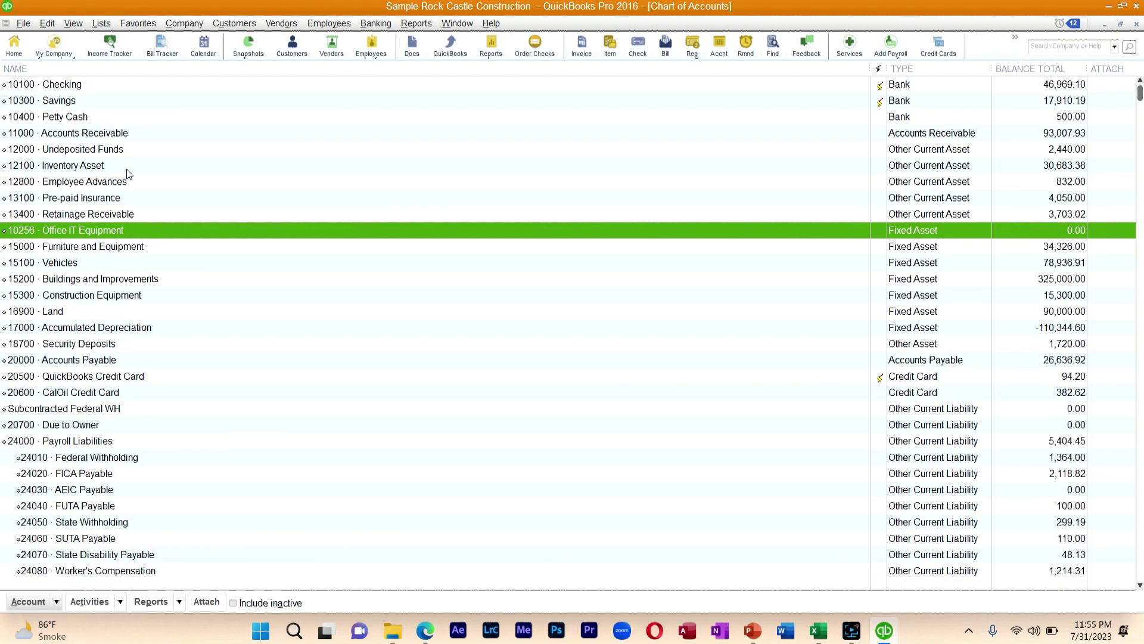
click(87, 247)
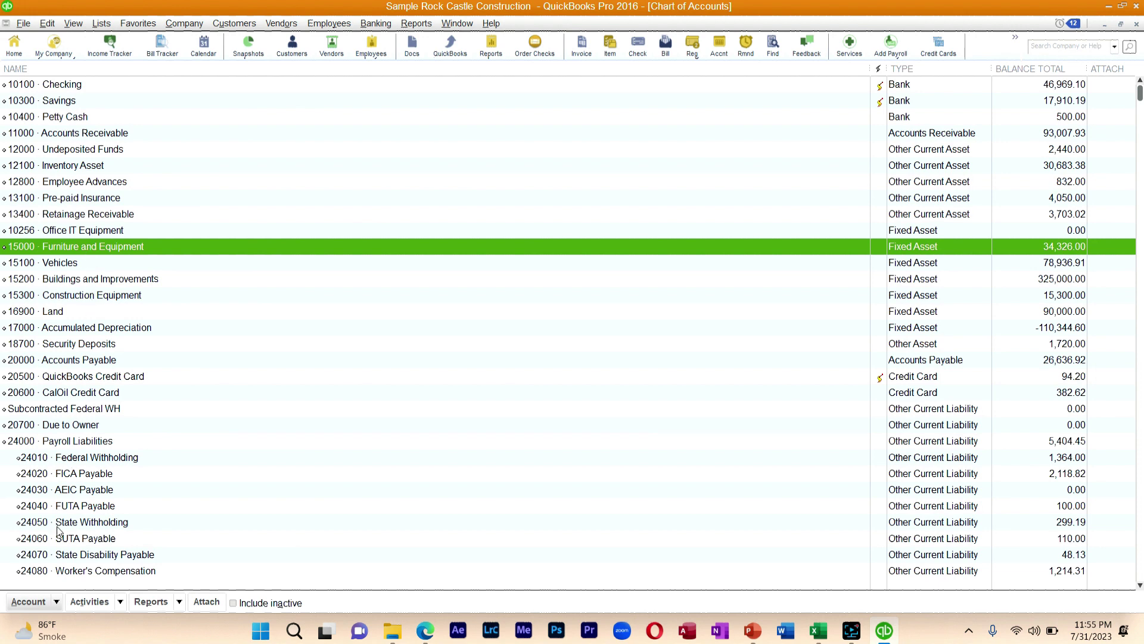
click(91, 230)
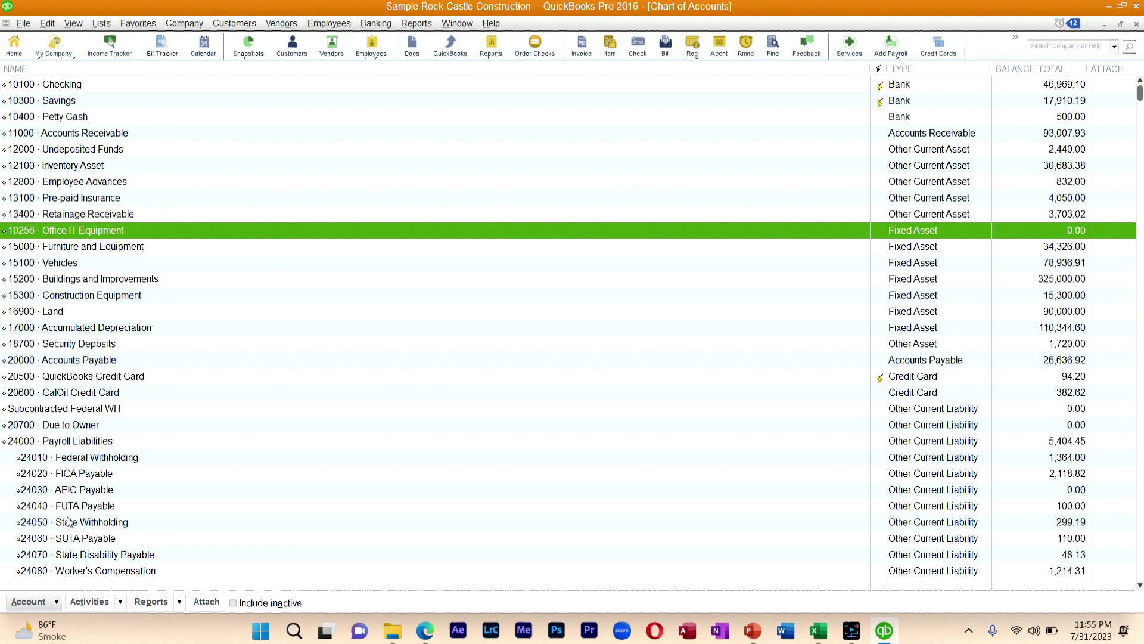
click(56, 602)
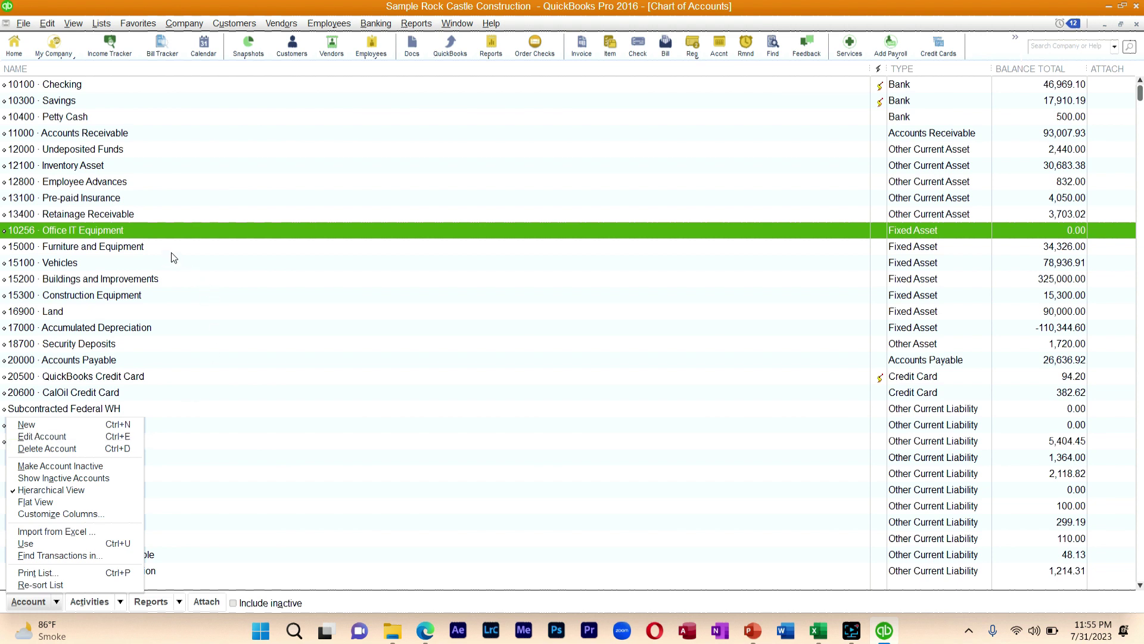
click(121, 233)
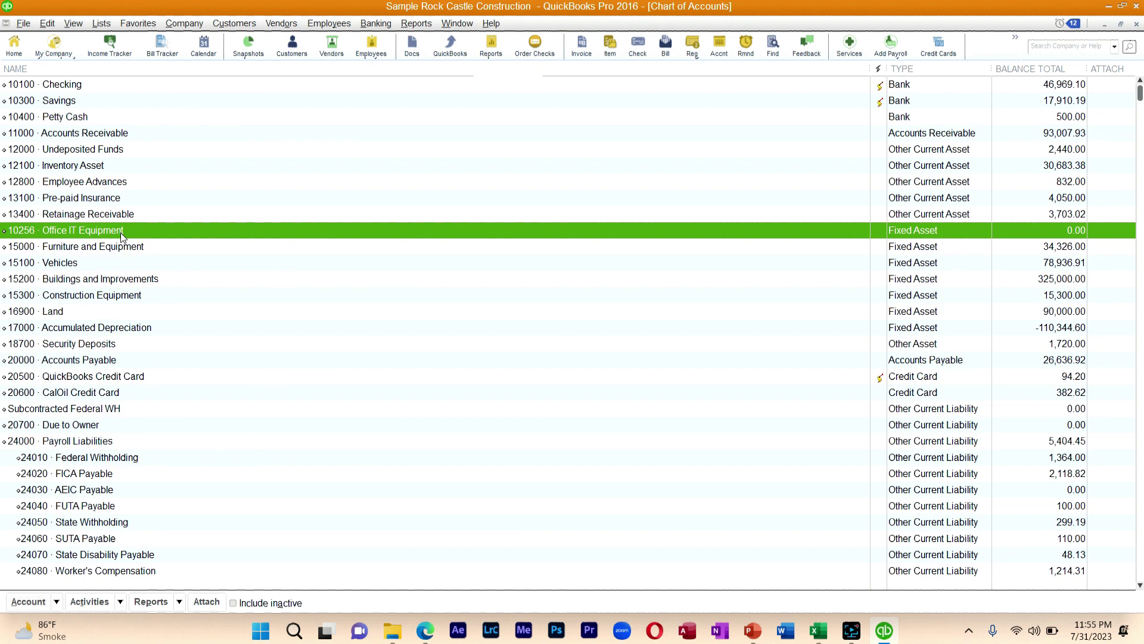
double_click(121, 236)
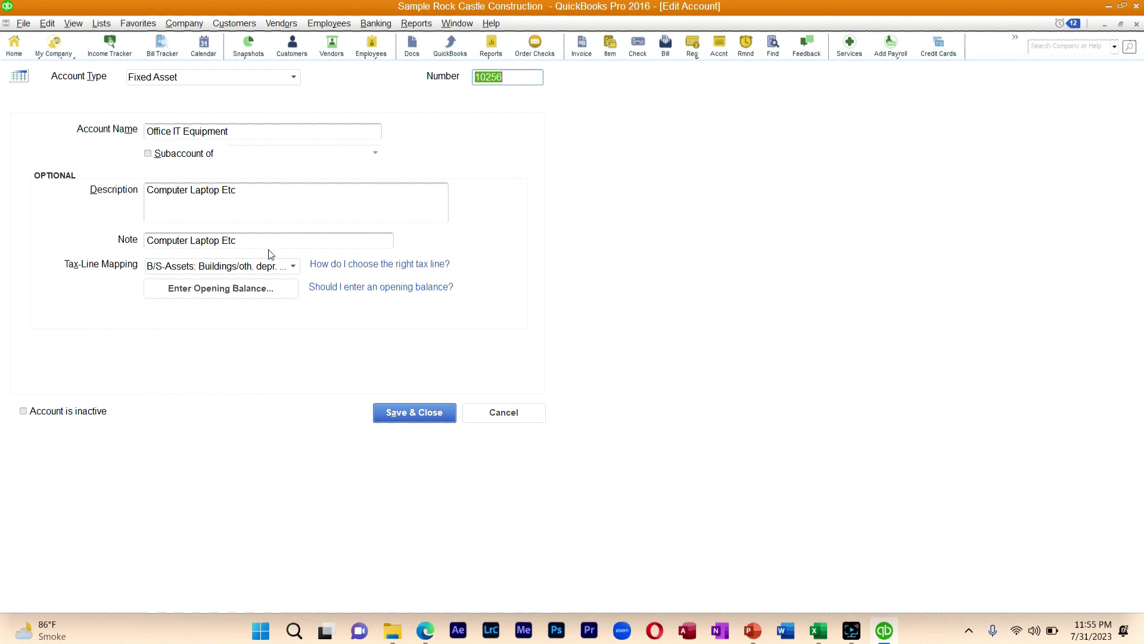
click(500, 412)
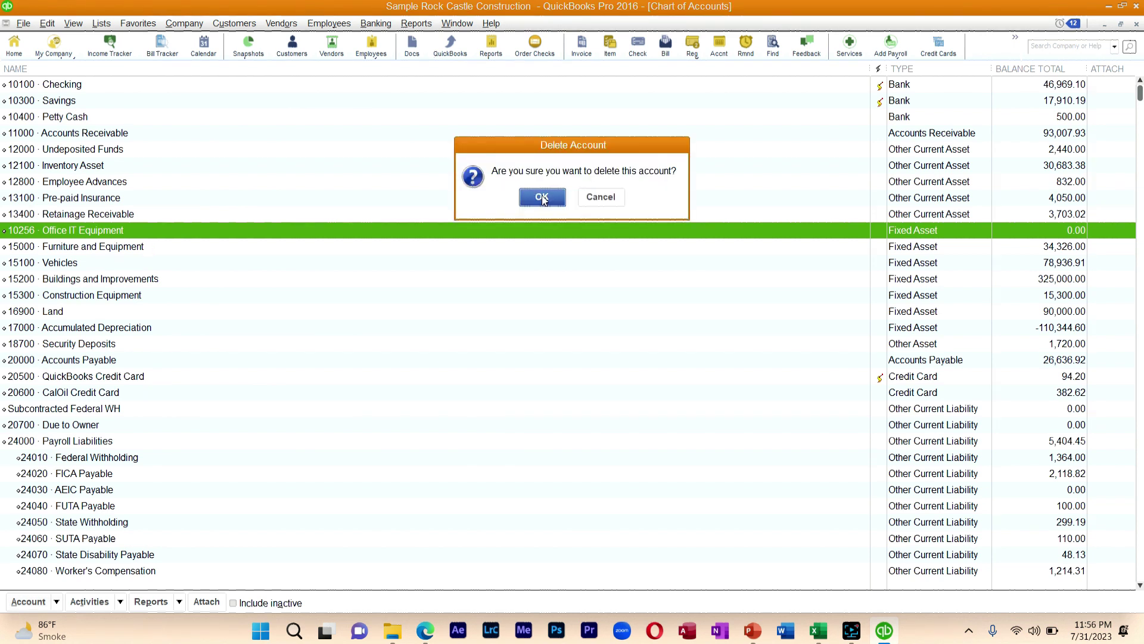
- Delete the Office IT Equipment account and return to the home page
click(543, 198)
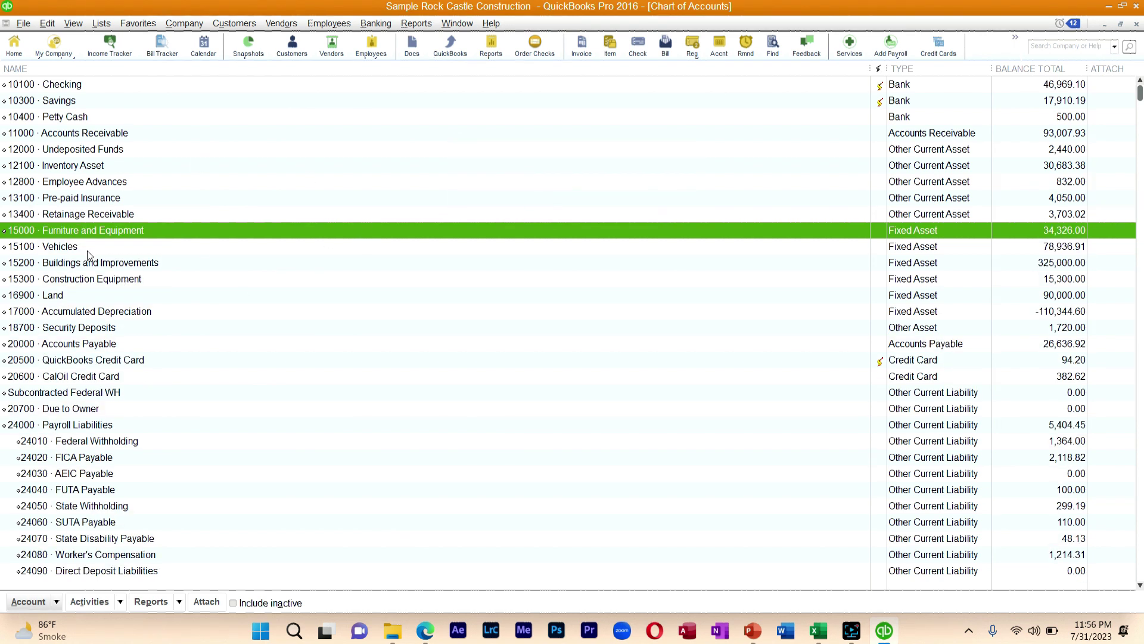
click(15, 47)
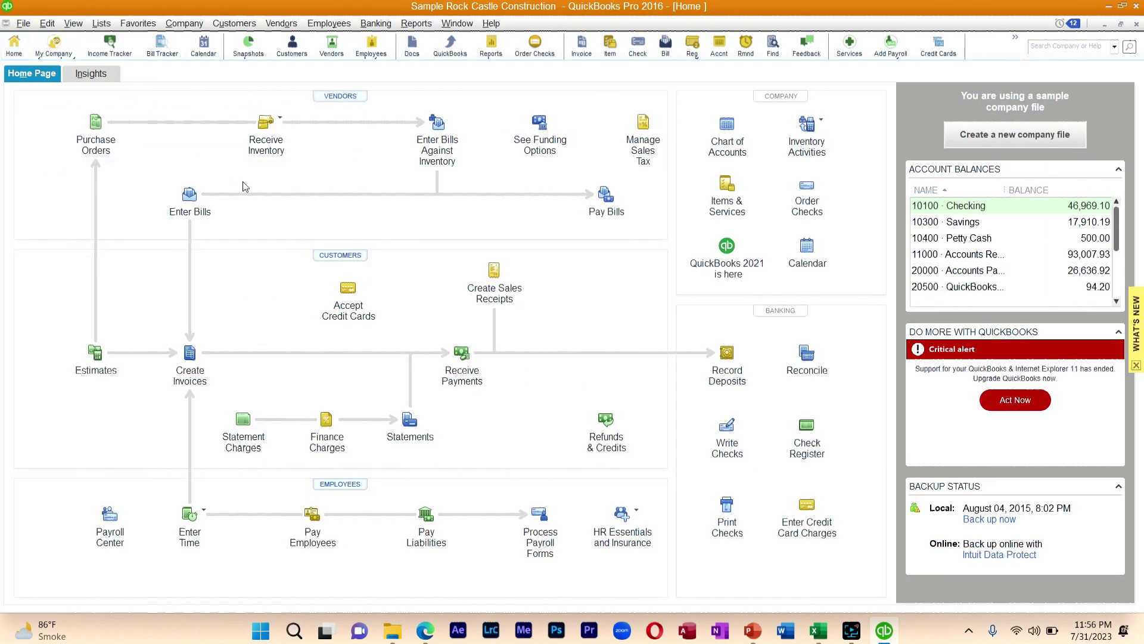